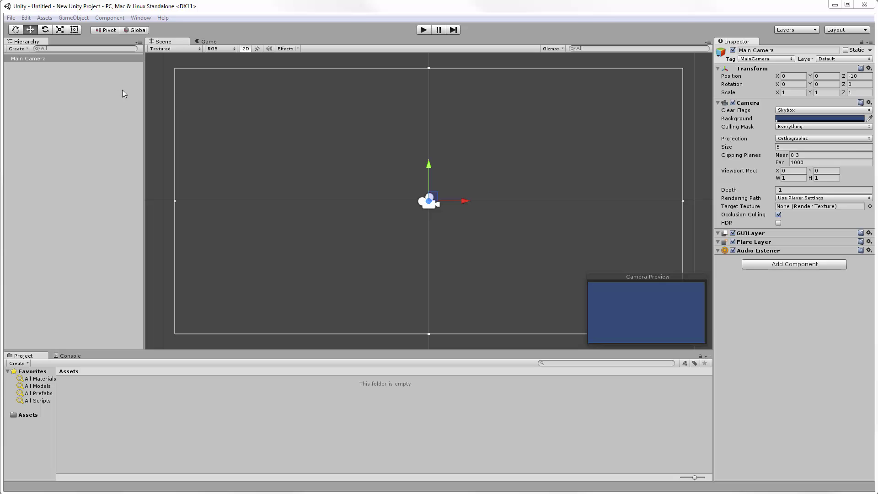
# Step: Open Unity's File menu over the untitled project
pyautogui.click(12, 18)
# Step: Create a new project named 'Floppy Beard' in Documents with 2D setup defaults
pyautogui.click(32, 77)
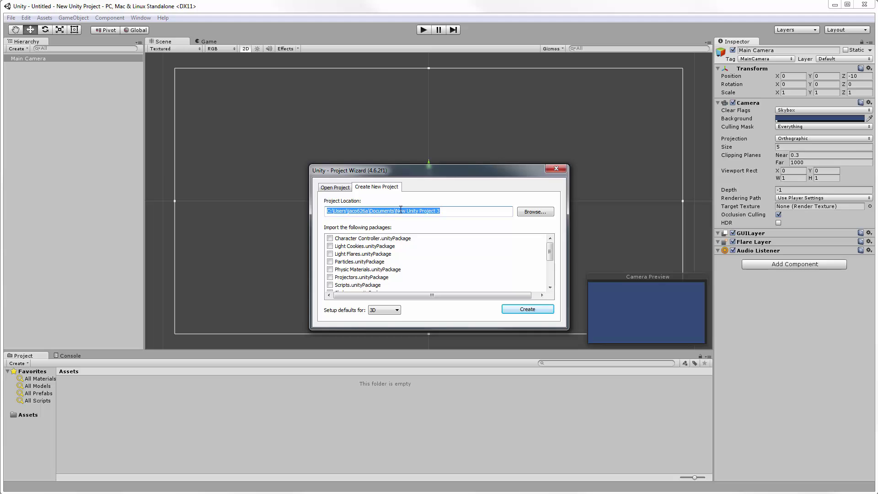
pyautogui.moveTo(396, 210); pyautogui.dragTo(438, 212)
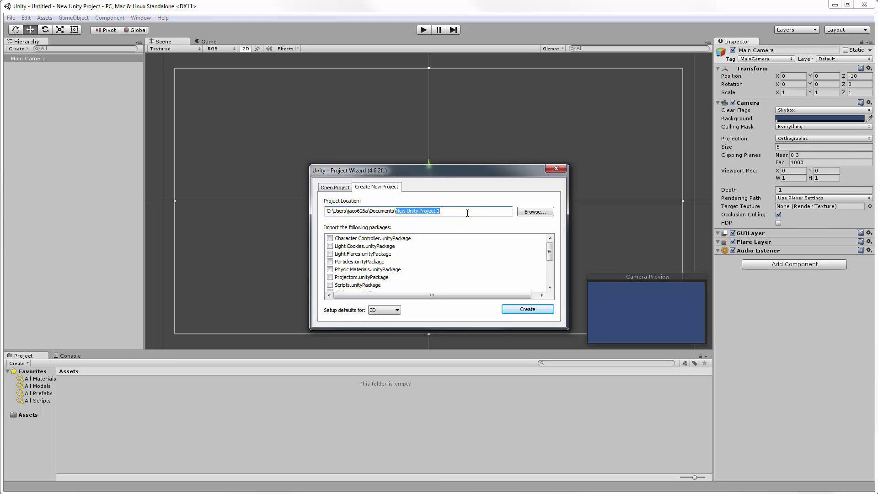
pyautogui.write('Flopp')
pyautogui.write('y B')
pyautogui.write('eard')
pyautogui.click(397, 311)
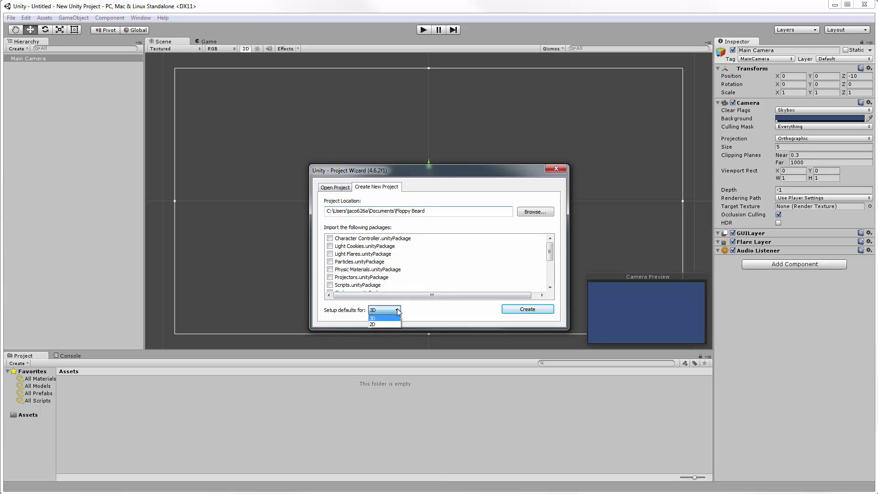
pyautogui.click(379, 325)
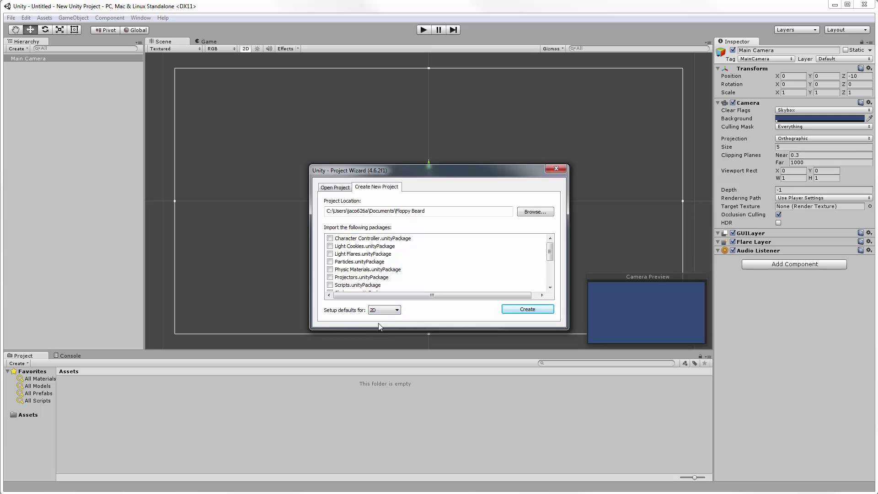
pyautogui.click(526, 310)
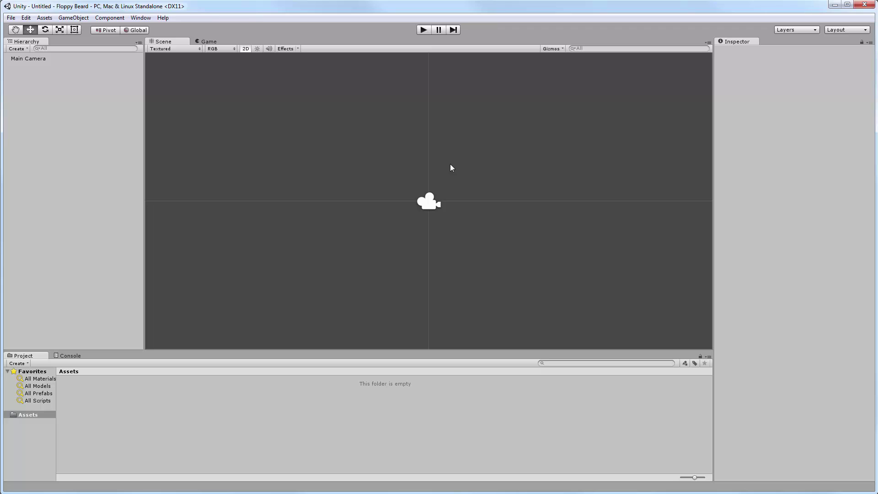
# Step: Switch to the Game view to see the camera's plain blue background
pyautogui.click(200, 42)
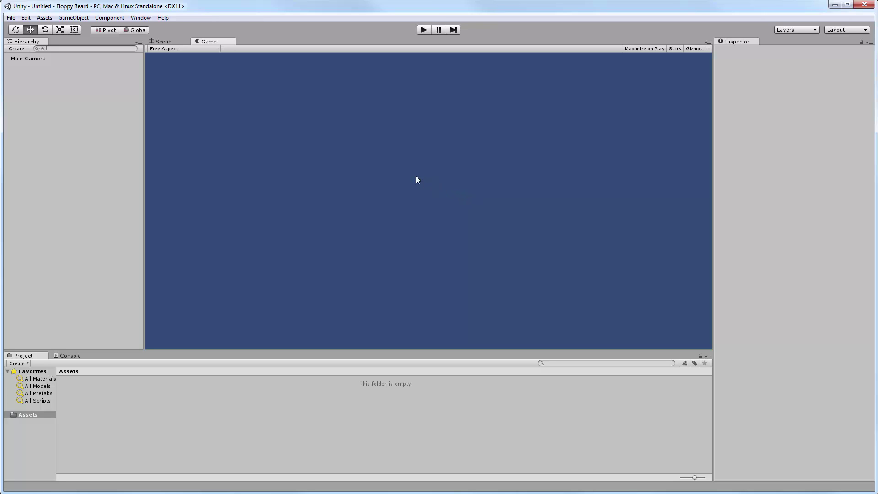
# Step: Go back to the Scene view showing the Main Camera icon
pyautogui.click(163, 42)
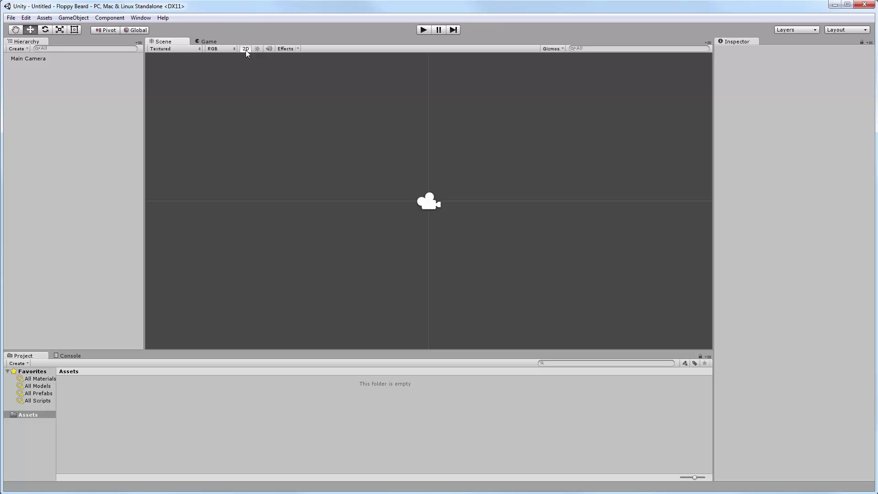
pyautogui.click(246, 51)
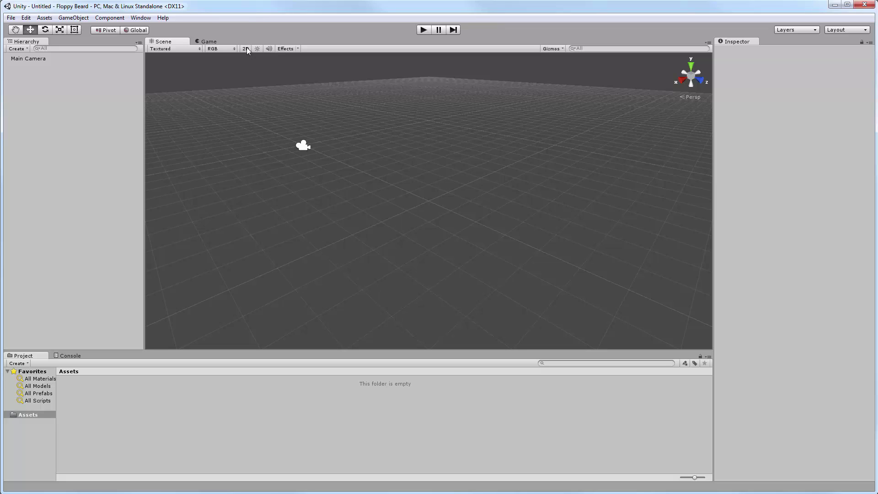
pyautogui.click(246, 48)
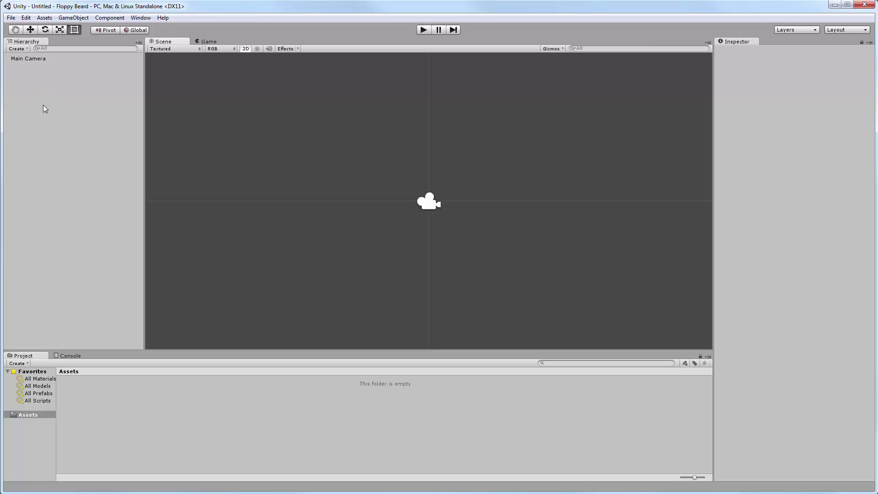
# Step: Select Main Camera in the Hierarchy to show its Transform and Camera properties
pyautogui.click(32, 63)
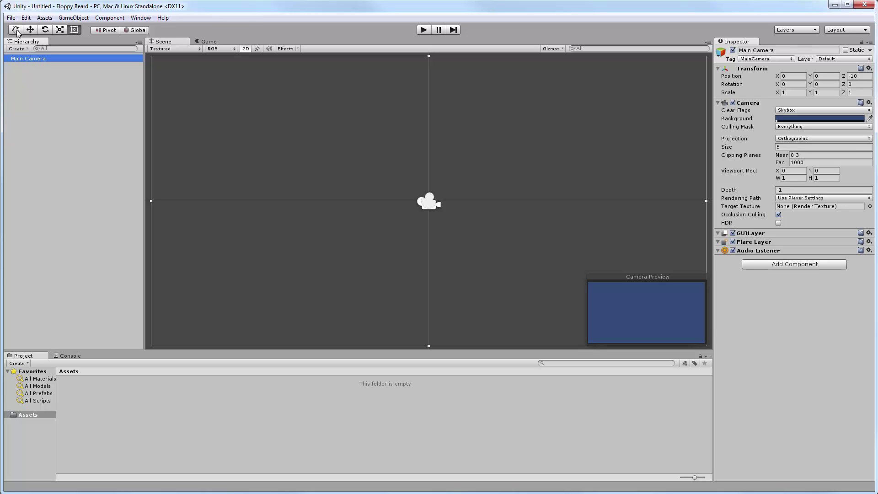
# Step: With the Hand tool, pan the scene and zoom out and back in on the camera frame
pyautogui.click(17, 31)
pyautogui.moveTo(306, 152)
pyautogui.mouseDown()
pyautogui.moveTo(423, 83)
pyautogui.moveTo(285, 168)
pyautogui.moveTo(484, 263)
pyautogui.moveTo(412, 139)
pyautogui.moveTo(402, 211)
pyautogui.moveTo(375, 180)
pyautogui.moveTo(366, 184)
pyautogui.moveTo(386, 190)
pyautogui.moveTo(344, 180)
pyautogui.moveTo(417, 160)
pyautogui.moveTo(356, 186)
pyautogui.moveTo(376, 172)
pyautogui.moveTo(487, 225)
pyautogui.moveTo(455, 168)
pyautogui.moveTo(272, 156)
pyautogui.moveTo(227, 200)
pyautogui.moveTo(355, 170)
pyautogui.moveTo(387, 185)
pyautogui.moveTo(371, 174)
pyautogui.mouseUp()
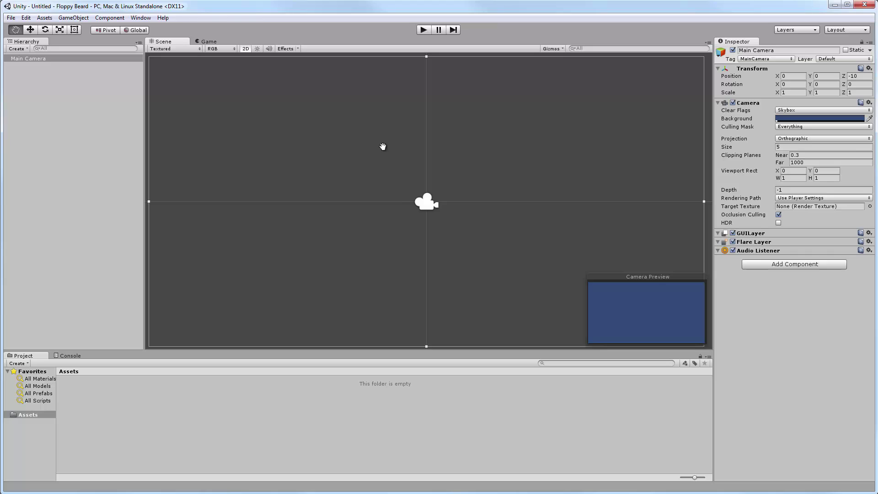
pyautogui.scroll(-2, 383, 146)
pyautogui.scroll(-1, 383, 147)
pyautogui.scroll(-2, 383, 146)
pyautogui.scroll(1, 382, 147)
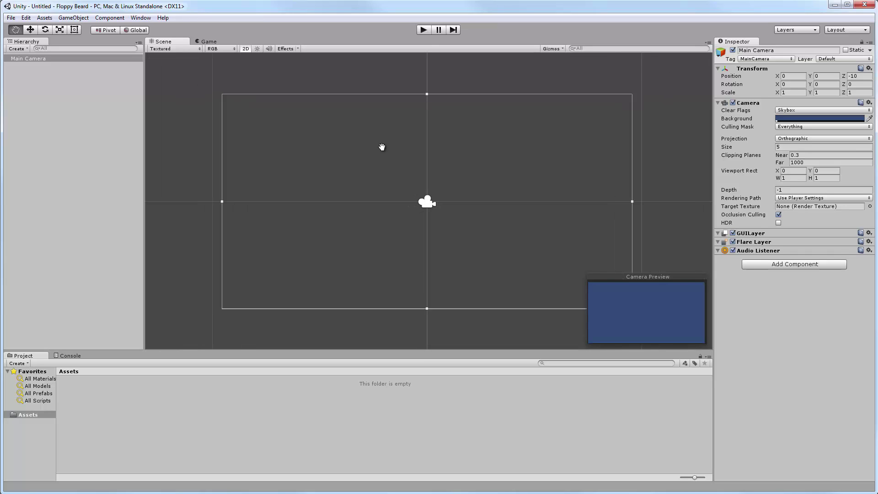
pyautogui.scroll(2, 382, 147)
pyautogui.scroll(1, 380, 147)
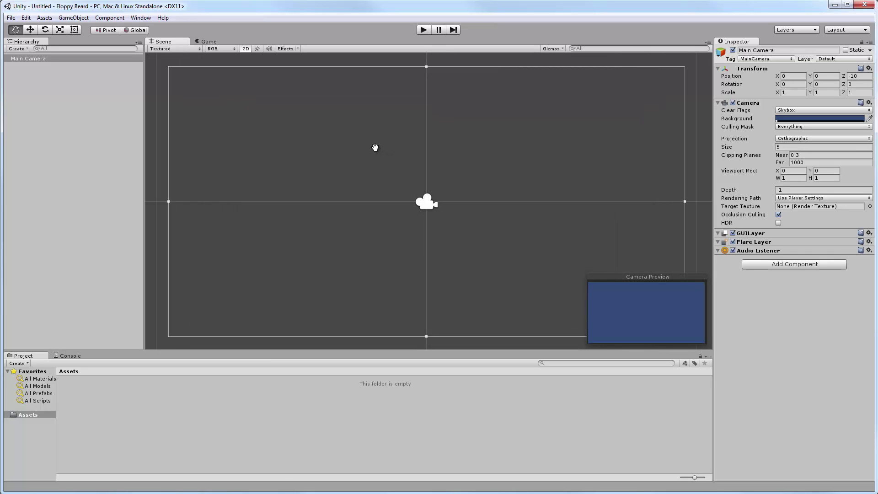
pyautogui.scroll(1, 375, 147)
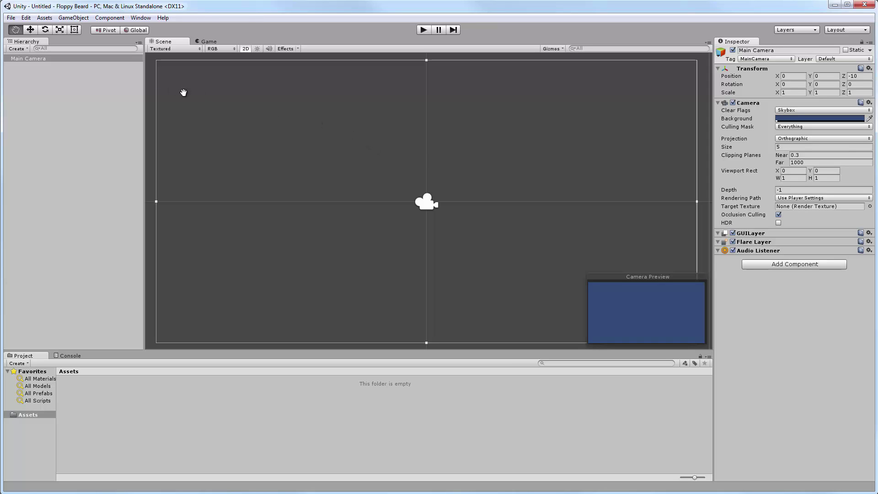
# Step: Move the Main Camera up and sideways, ending at position 0, 0.17, -10
pyautogui.click(31, 30)
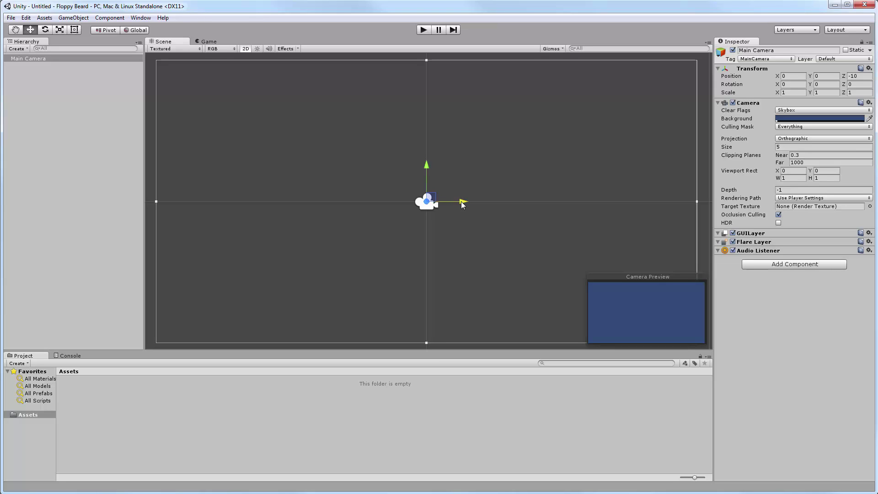
pyautogui.moveTo(463, 202)
pyautogui.mouseDown()
pyautogui.moveTo(495, 201)
pyautogui.moveTo(420, 204)
pyautogui.moveTo(460, 201)
pyautogui.mouseUp()
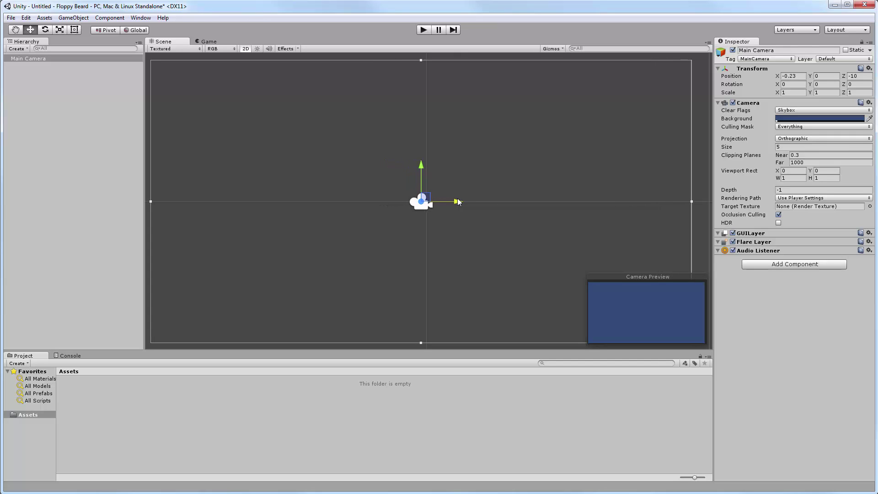
pyautogui.moveTo(426, 167); pyautogui.dragTo(423, 162)
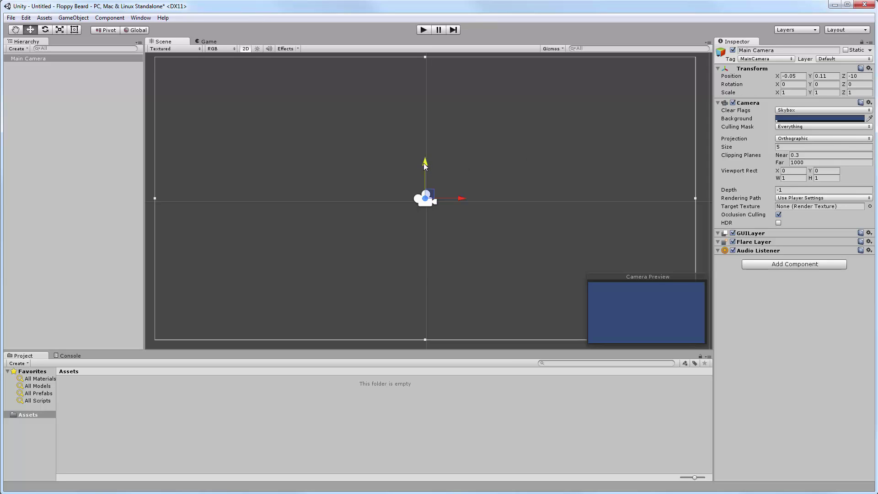
pyautogui.moveTo(425, 164)
pyautogui.mouseDown()
pyautogui.moveTo(425, 120)
pyautogui.moveTo(425, 161)
pyautogui.mouseUp()
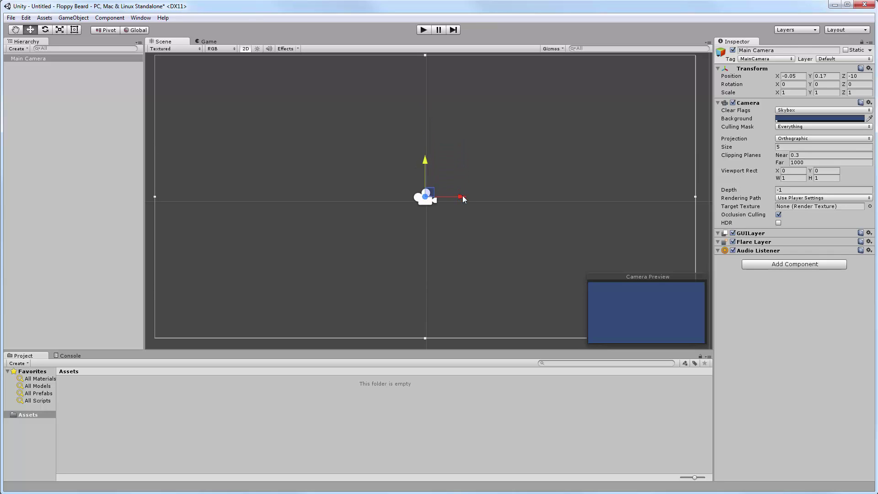
pyautogui.moveTo(462, 196); pyautogui.dragTo(529, 203)
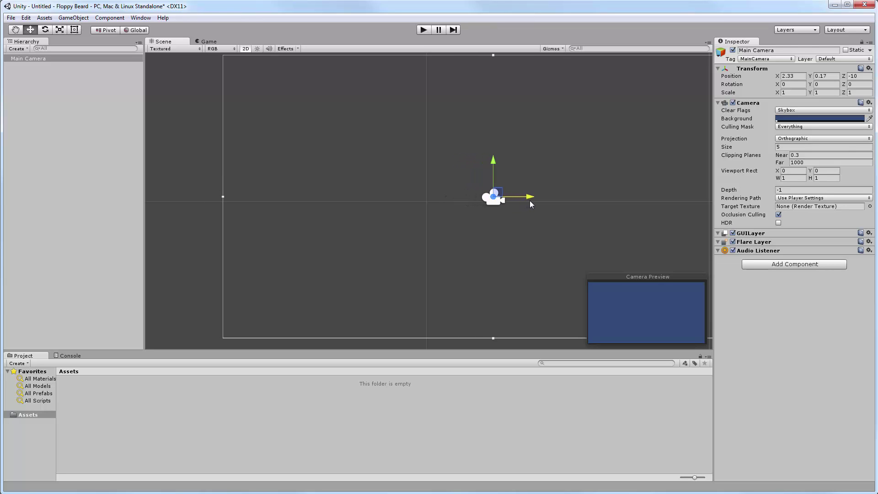
pyautogui.moveTo(529, 202); pyautogui.dragTo(461, 207)
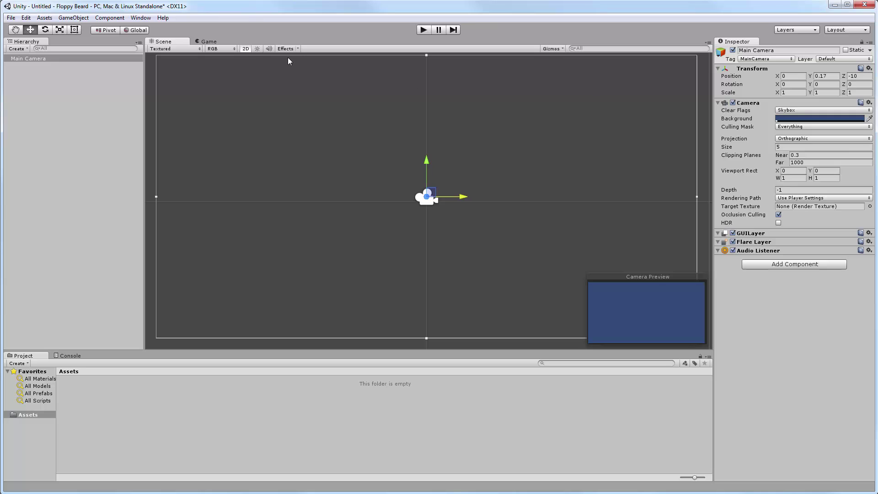
pyautogui.click(248, 49)
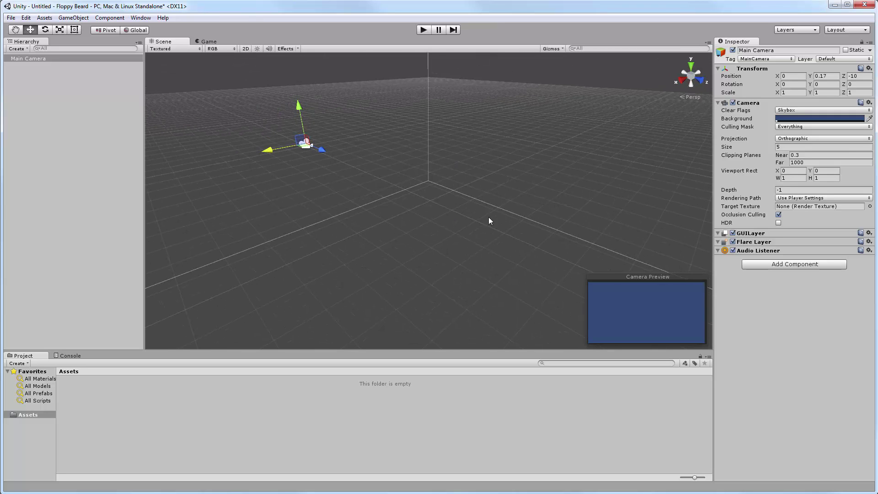
pyautogui.click(240, 48)
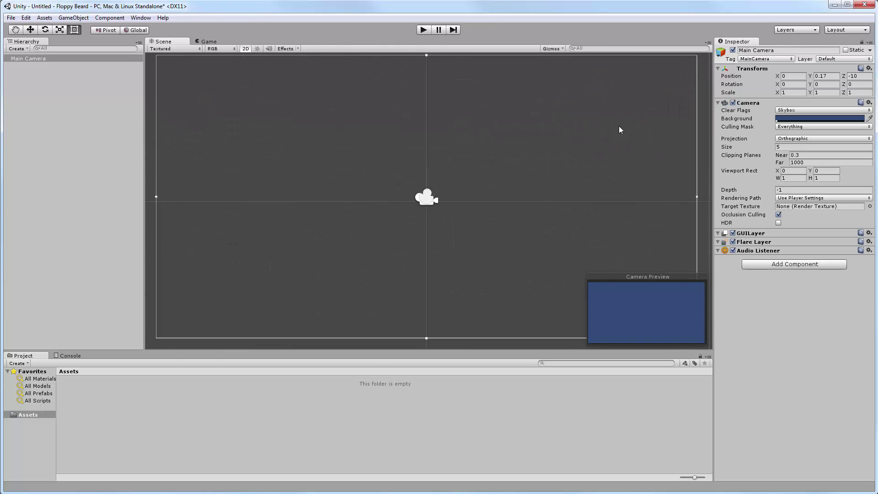
pyautogui.click(31, 31)
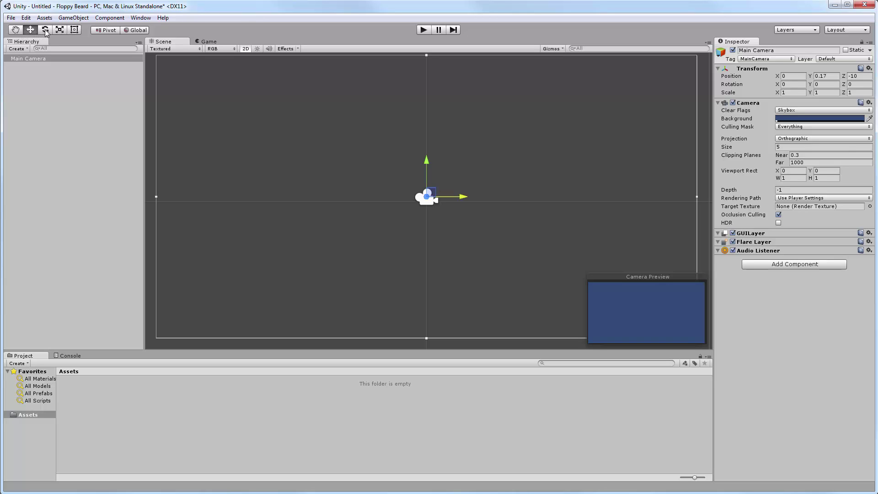
# Step: Spin the Main Camera around Z and settle it near level at -0.31 degrees
pyautogui.click(45, 30)
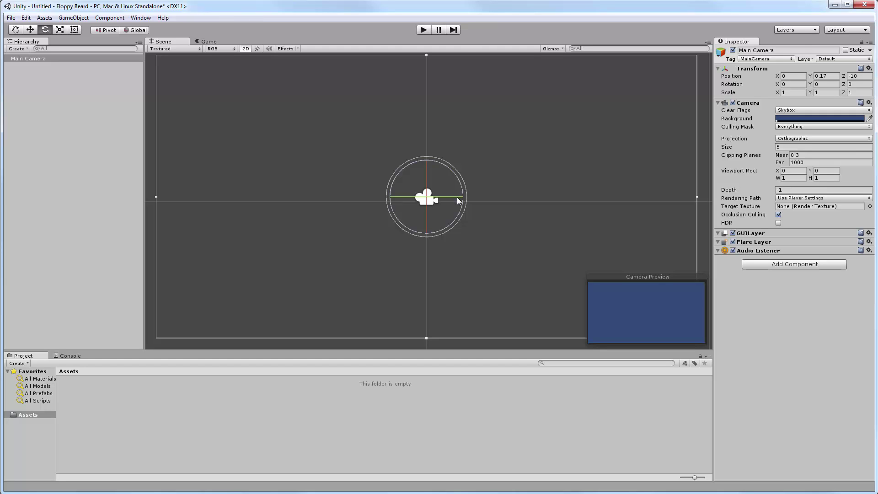
pyautogui.moveTo(461, 181)
pyautogui.mouseDown()
pyautogui.moveTo(453, 172)
pyautogui.moveTo(455, 204)
pyautogui.moveTo(463, 201)
pyautogui.moveTo(437, 156)
pyautogui.moveTo(444, 211)
pyautogui.mouseUp()
pyautogui.moveTo(449, 179); pyautogui.dragTo(452, 183)
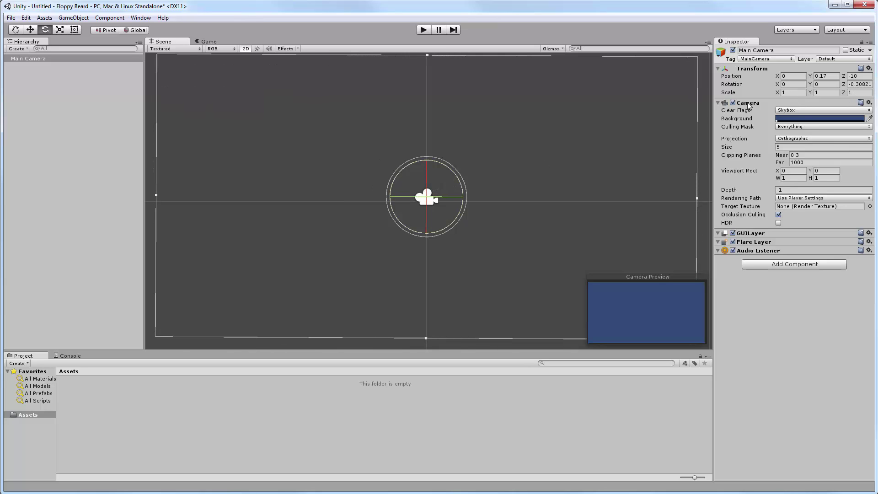
pyautogui.moveTo(457, 186)
pyautogui.mouseDown()
pyautogui.moveTo(445, 160)
pyautogui.moveTo(449, 189)
pyautogui.mouseUp()
# Step: Stretch and squash the Main Camera to about 1.53 scale on X and 0.45 on Y
pyautogui.click(59, 31)
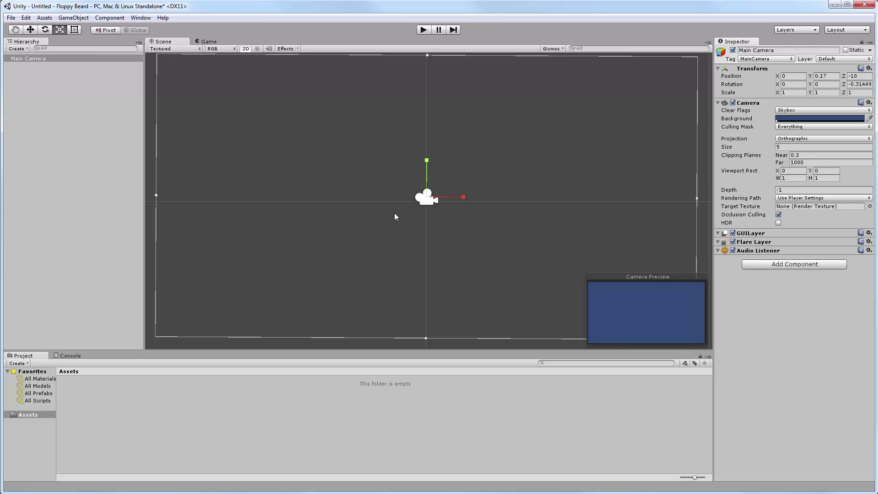
pyautogui.moveTo(426, 160)
pyautogui.mouseDown()
pyautogui.moveTo(420, 155)
pyautogui.moveTo(442, 163)
pyautogui.mouseUp()
pyautogui.moveTo(463, 198)
pyautogui.mouseDown()
pyautogui.moveTo(447, 201)
pyautogui.moveTo(480, 201)
pyautogui.mouseUp()
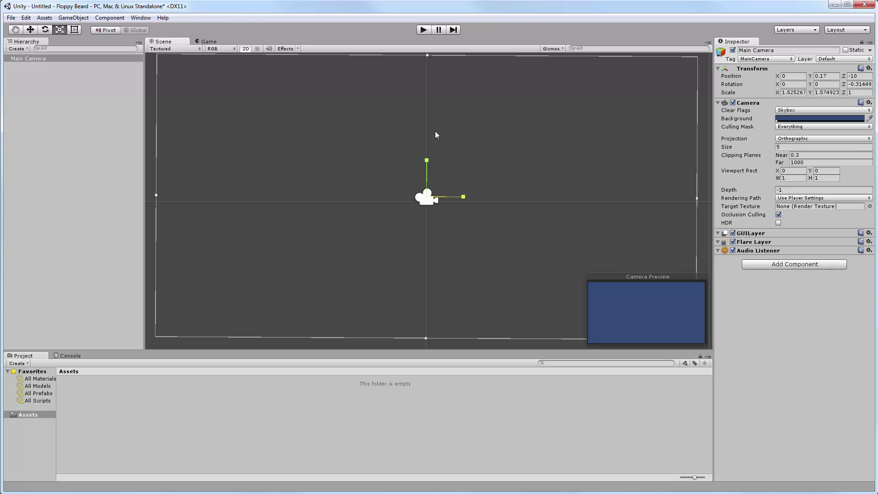
pyautogui.moveTo(428, 161); pyautogui.dragTo(427, 131)
pyautogui.moveTo(427, 161); pyautogui.dragTo(427, 193)
# Step: Set the camera's Position Y and Rotation Z to 0 in the Inspector
pyautogui.click(831, 75)
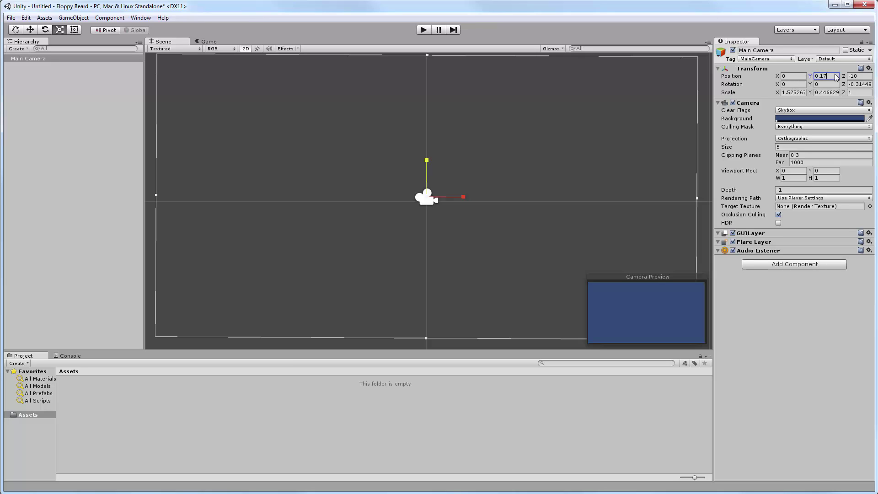
pyautogui.moveTo(836, 77); pyautogui.dragTo(812, 75)
pyautogui.write('0')
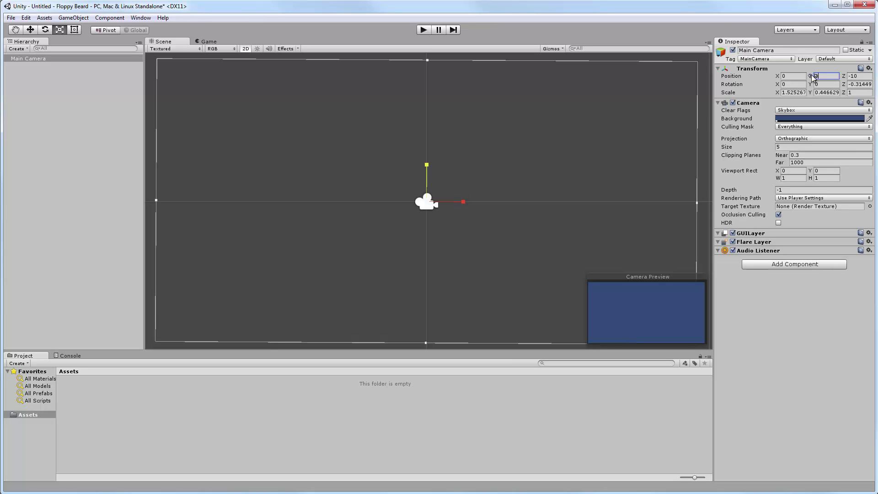
pyautogui.click(860, 84)
pyautogui.write('-0.0')
pyautogui.press('BackSpace')
pyautogui.press('BackSpace')
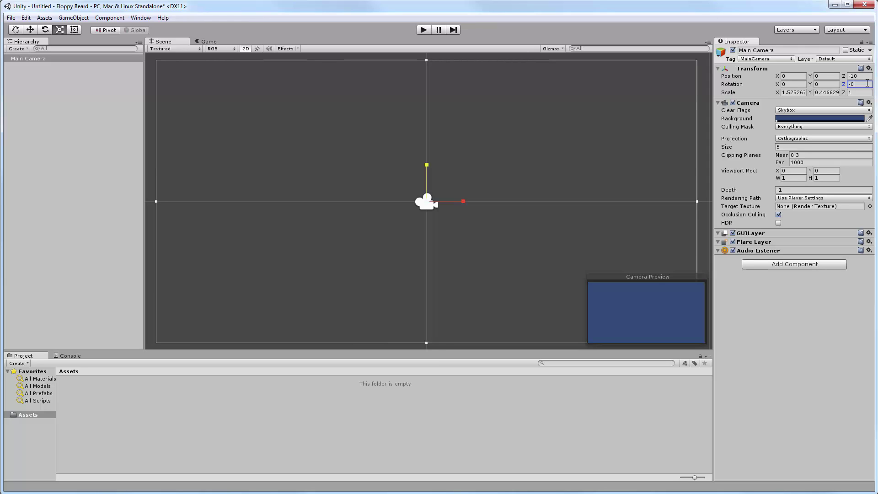
pyautogui.press('BackSpace')
pyautogui.press('BackSpace')
pyautogui.press('Return')
pyautogui.press('Return')
# Step: Set the camera's Scale X and Scale Y to 0
pyautogui.write('0')
pyautogui.press('Tab')
pyautogui.write('0')
pyautogui.press('Tab')
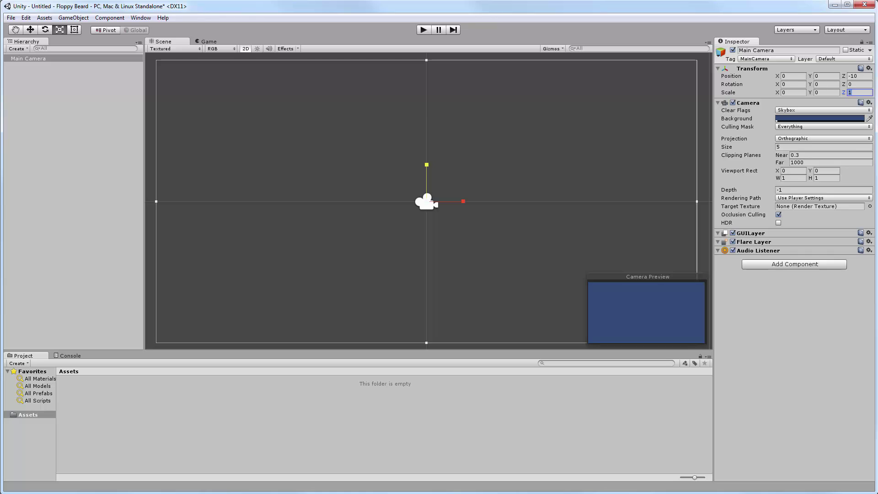